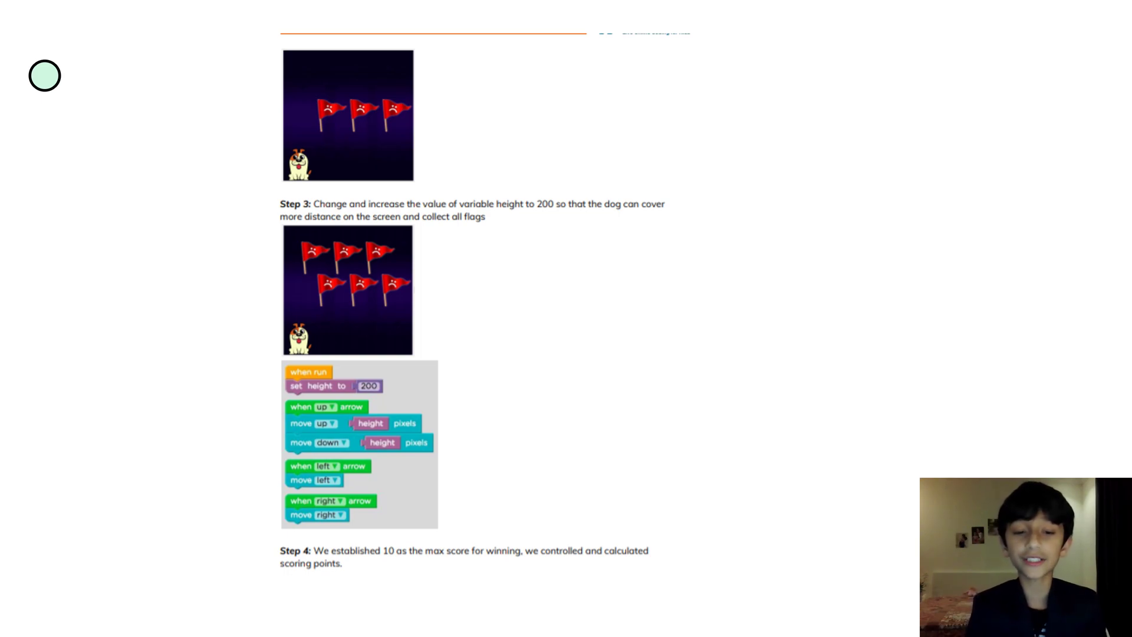
Advance to the worksheet page where the dog throws a pie, with wood sound and Step 5 scoring.
key("Page_Down")
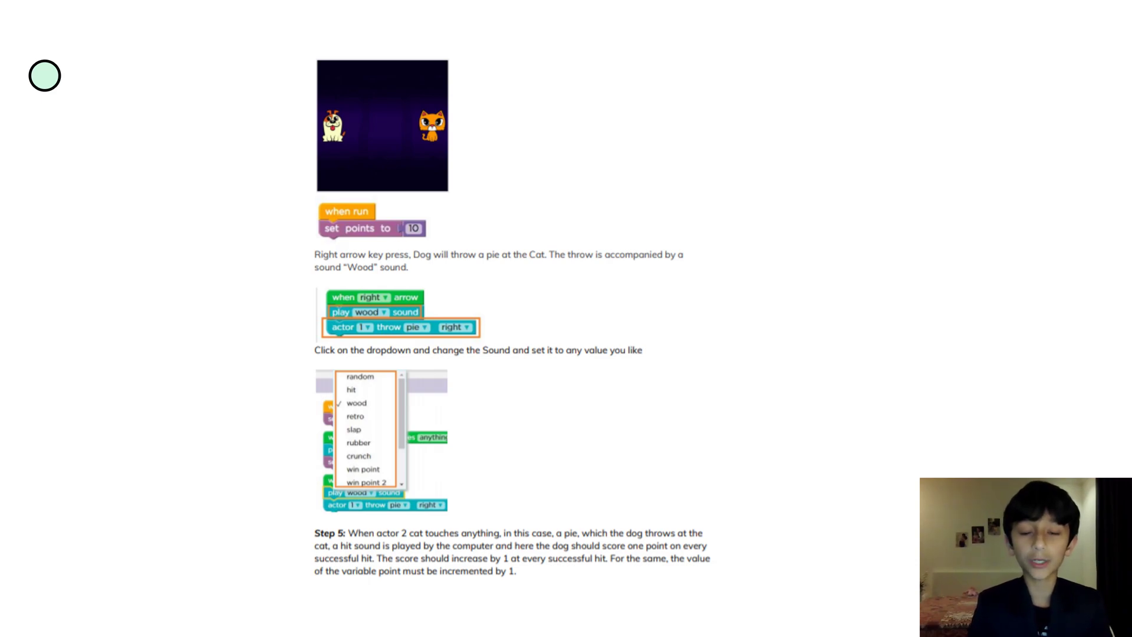
Advance to the slide with arrow-key movement scripts and touch events that change points.
key("Right")
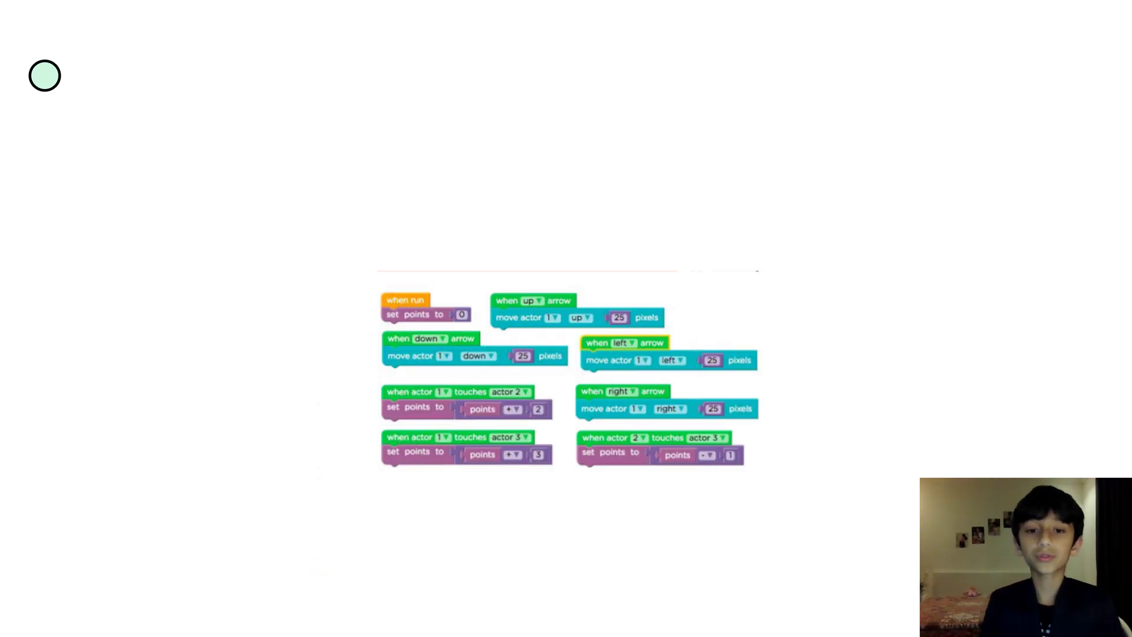